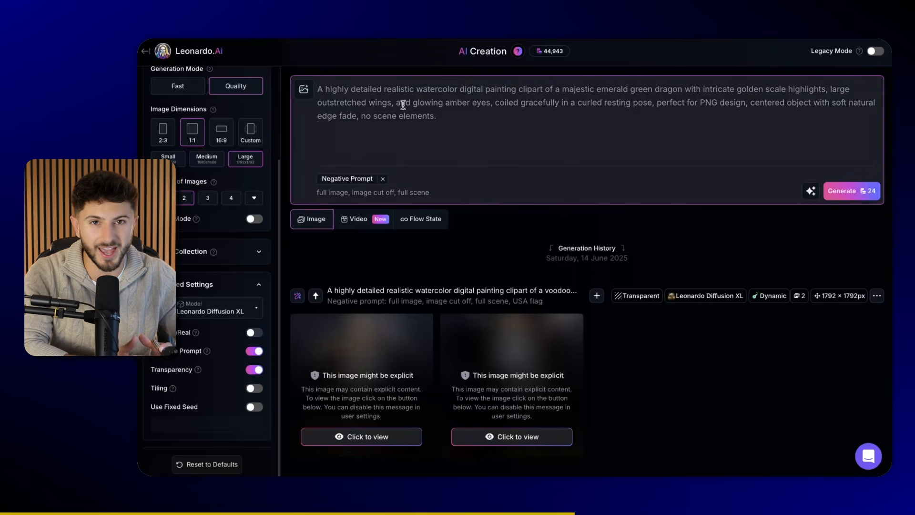
# - Generate two transparent images from the emerald green dragon prompt with Leonardo Diffusion XL at 1792 × 1792 px
pyautogui.click(839, 190)
pyautogui.scroll(-1, 516, 242)
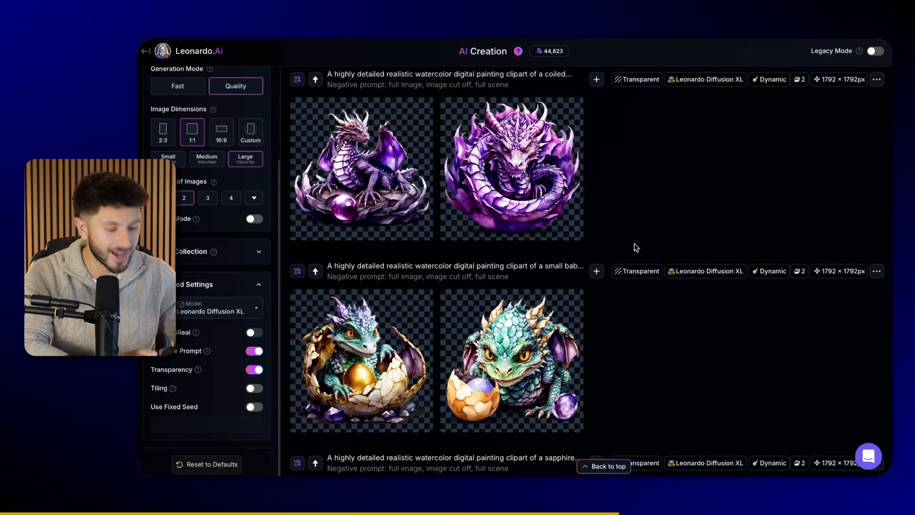
# - Examine the generated watercolor dragon cliparts in the history, comparing the purple, baby, sapphire, ruby and emerald designs
pyautogui.scroll(3, 636, 243)
pyautogui.scroll(-10, 636, 243)
pyautogui.scroll(-4, 636, 243)
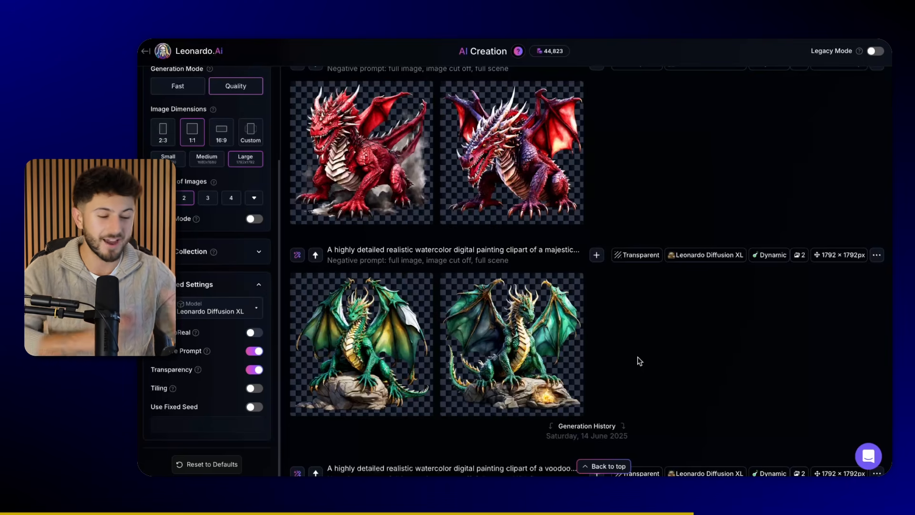
pyautogui.scroll(-1, 639, 361)
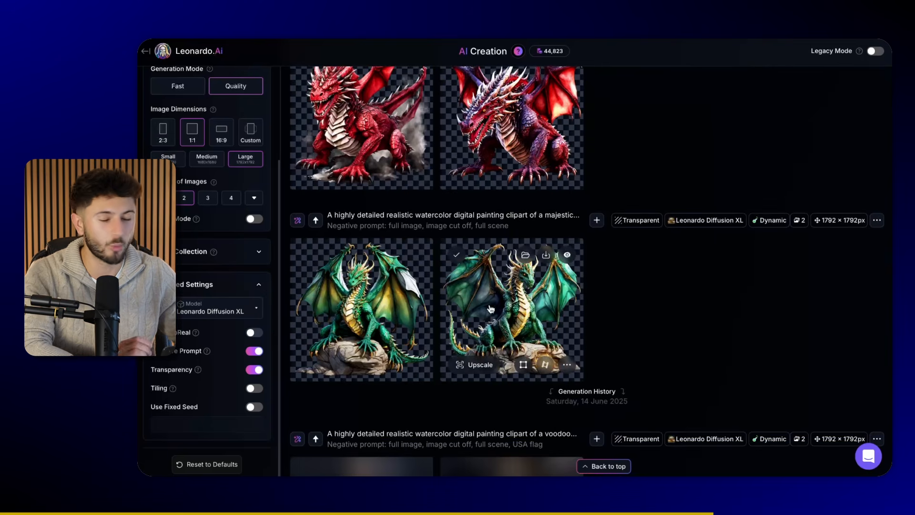
pyautogui.scroll(3, 596, 292)
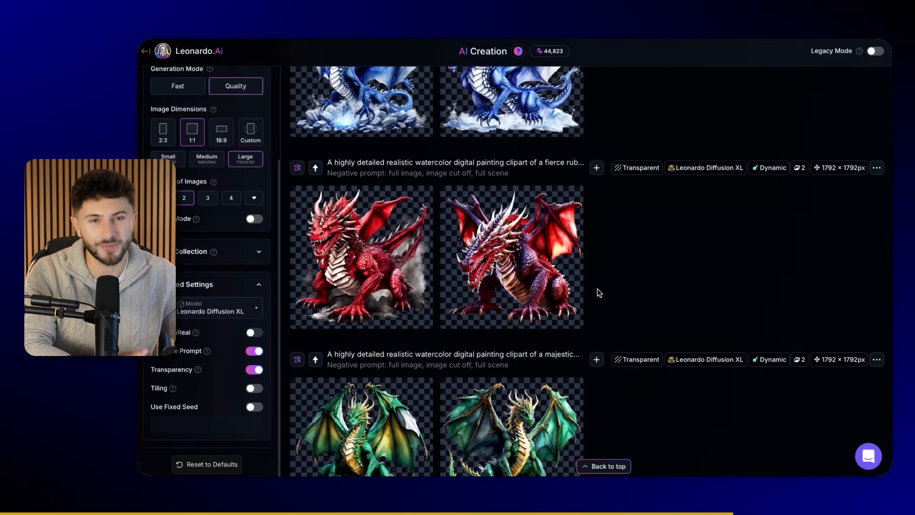
pyautogui.scroll(3, 514, 224)
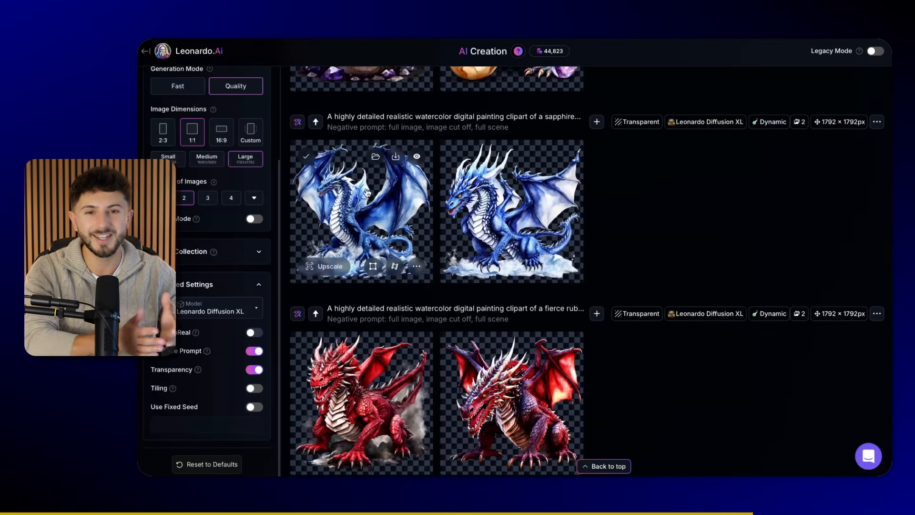
pyautogui.scroll(3, 523, 210)
pyautogui.scroll(1, 522, 209)
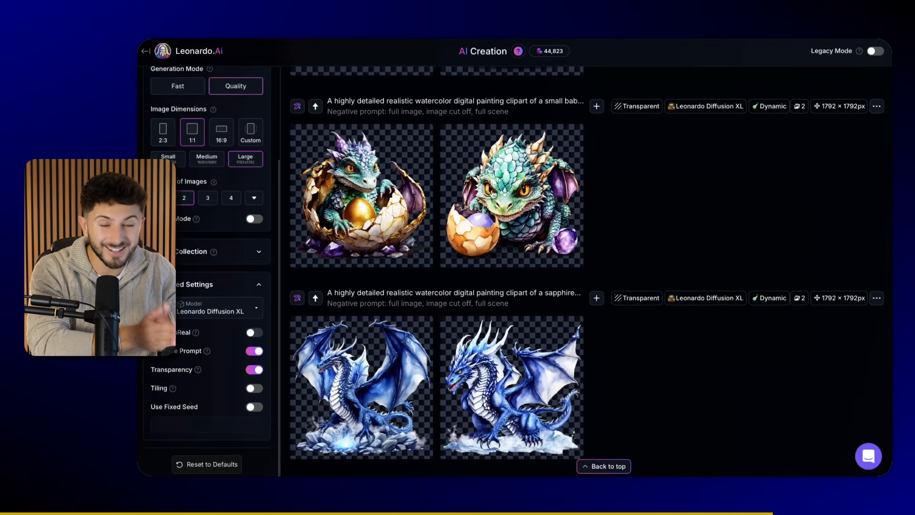
pyautogui.scroll(4, 507, 191)
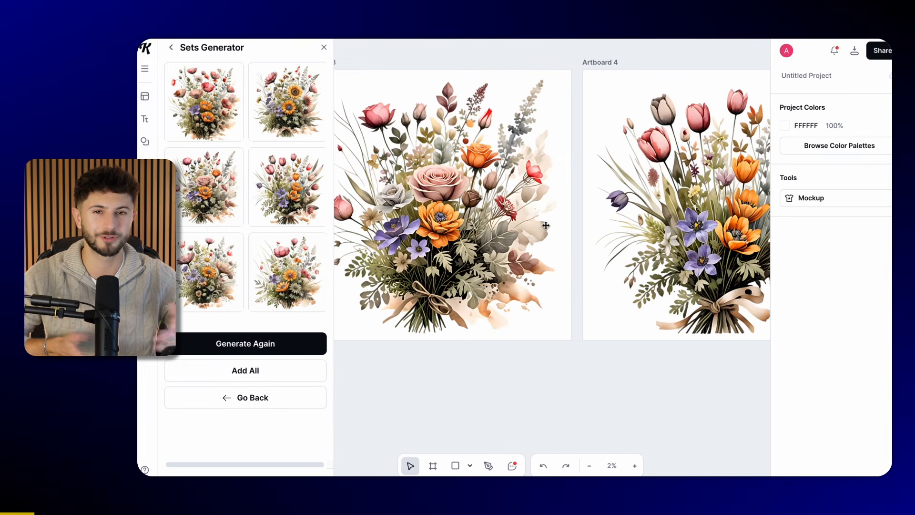
# - Switch to the Kittl project and examine the six wildflower bouquet artboards, both close up and as a whole set
pyautogui.hscroll(-10, 545, 225)
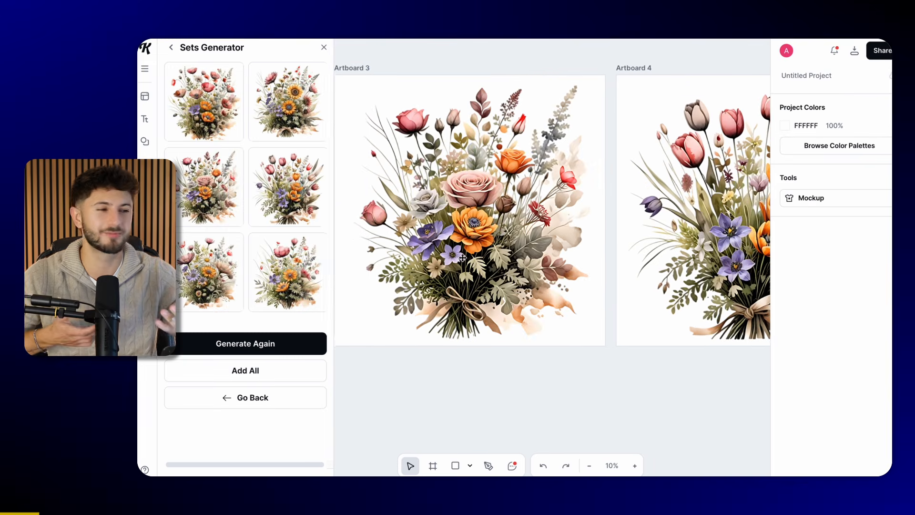
pyautogui.hscroll(-5, 462, 257)
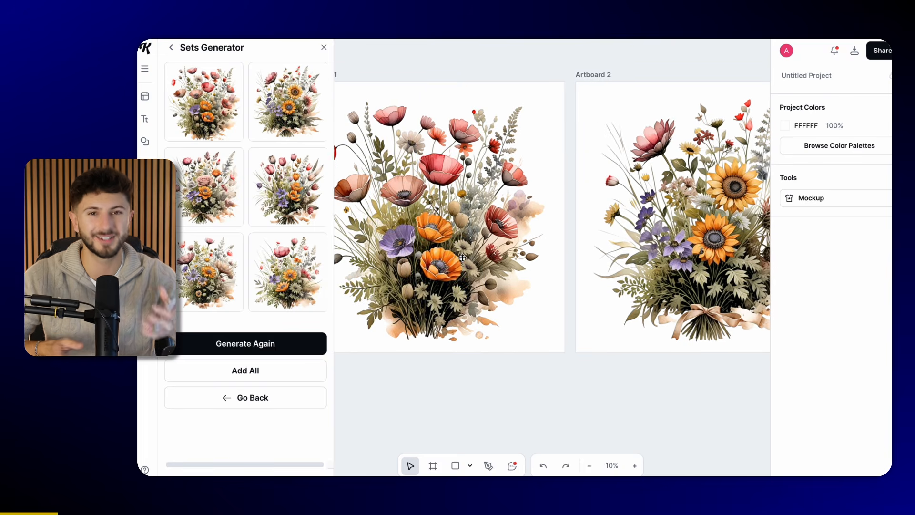
pyautogui.scroll(-2, 463, 258)
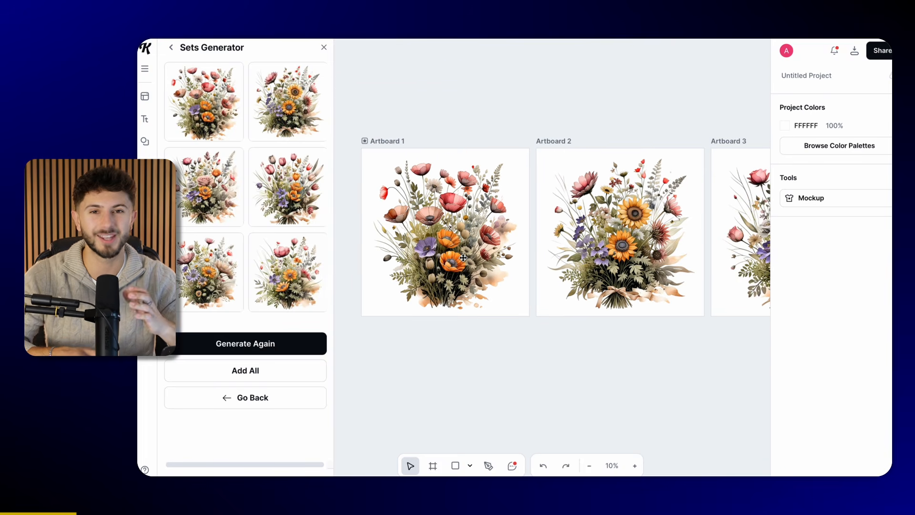
pyautogui.hscroll(10, 586, 268)
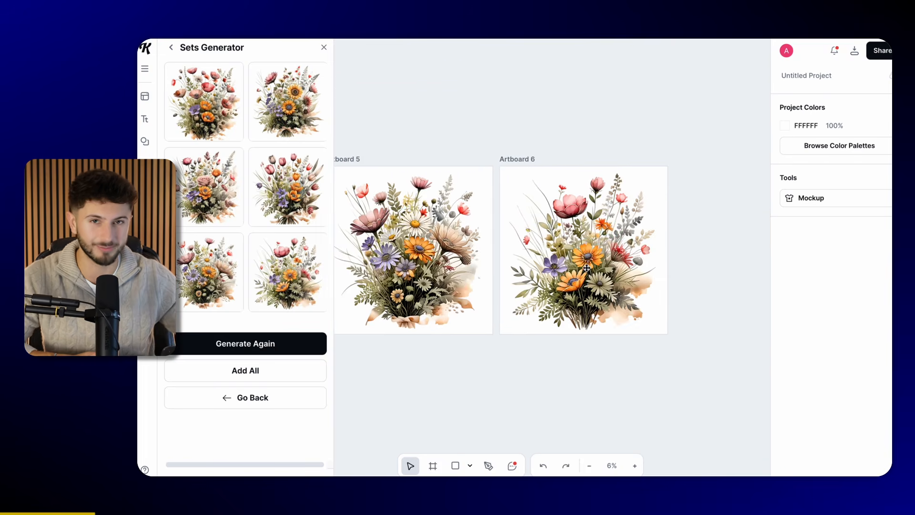
pyautogui.hscroll(-4, 586, 268)
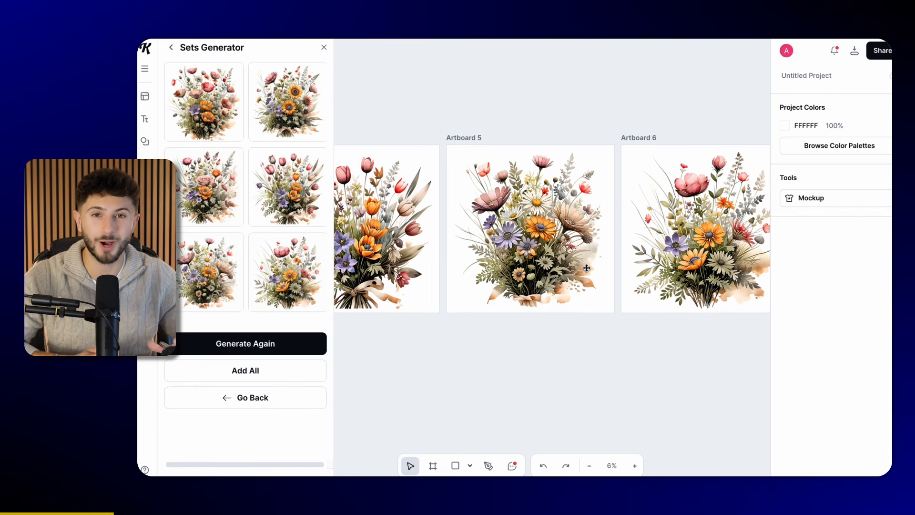
pyautogui.hscroll(-5, 587, 268)
pyautogui.scroll(2, 586, 268)
pyautogui.hscroll(-2, 587, 268)
pyautogui.scroll(-1, 586, 268)
pyautogui.hscroll(-2, 586, 268)
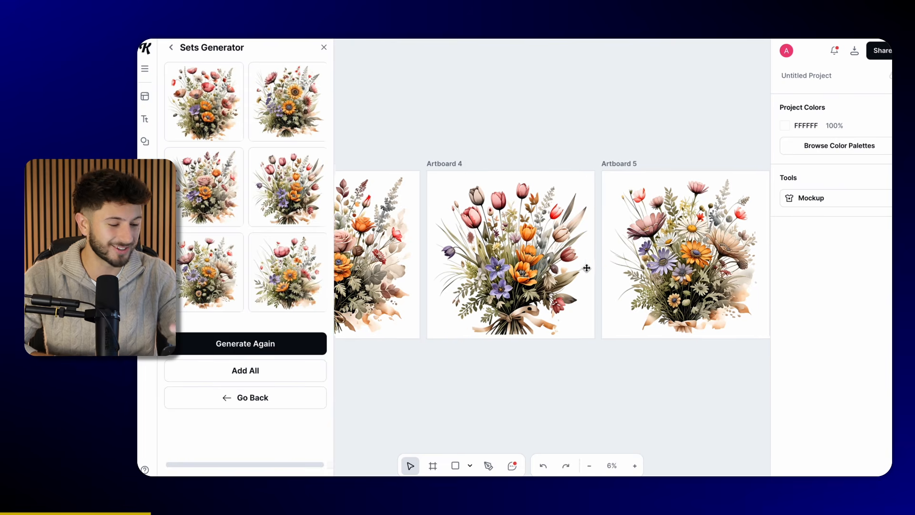
pyautogui.scroll(3, 586, 267)
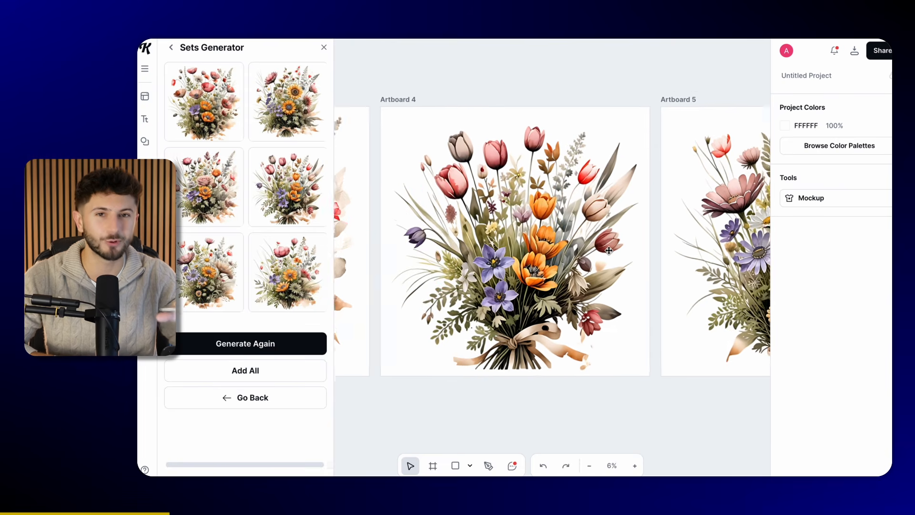
pyautogui.scroll(-5, 609, 250)
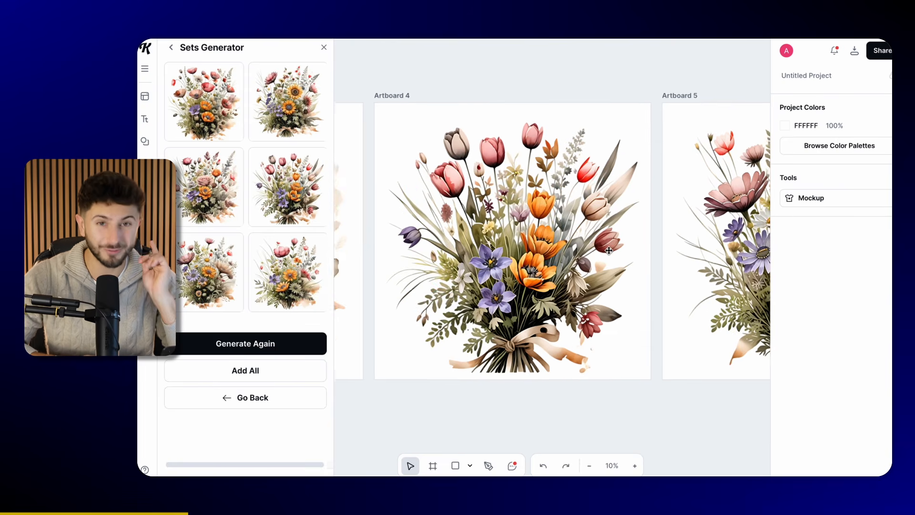
pyautogui.scroll(-1, 609, 250)
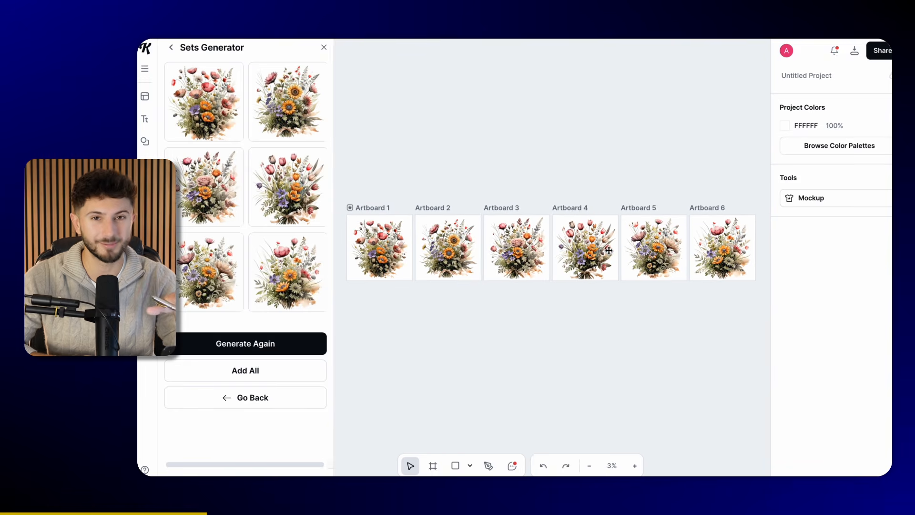
pyautogui.scroll(-2, 544, 321)
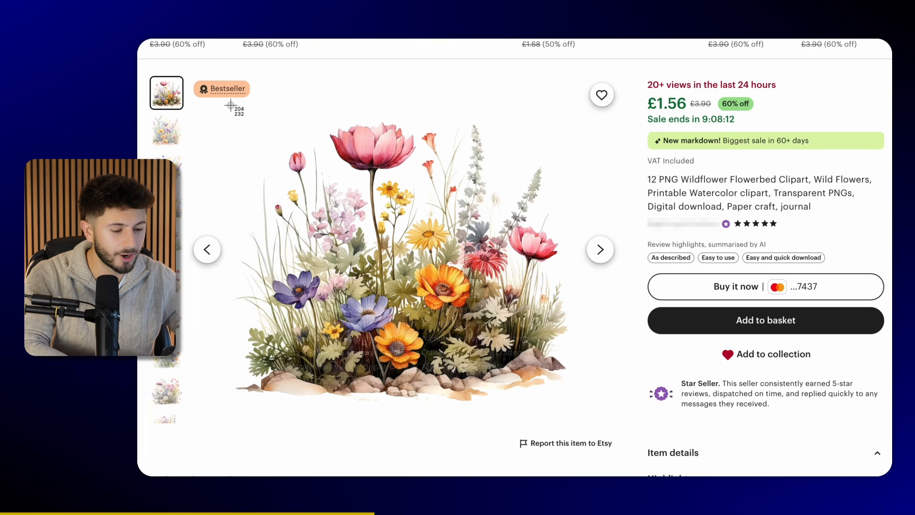
# - Switch to the Etsy wildflower clipart listing and capture a screenshot of its main flowerbed image
pyautogui.click(237, 109)
pyautogui.moveTo(237, 108); pyautogui.dragTo(572, 410)
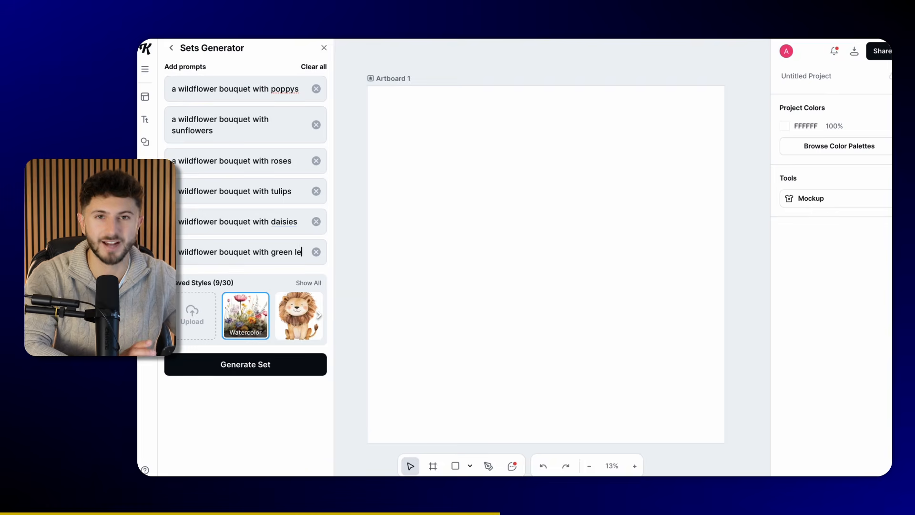
# - Switch to Kittl's Sets Generator, complete the sixth prompt as "a wildflower bouquet with green leaves" and generate the set in the Watercolor style
pyautogui.write('aves')
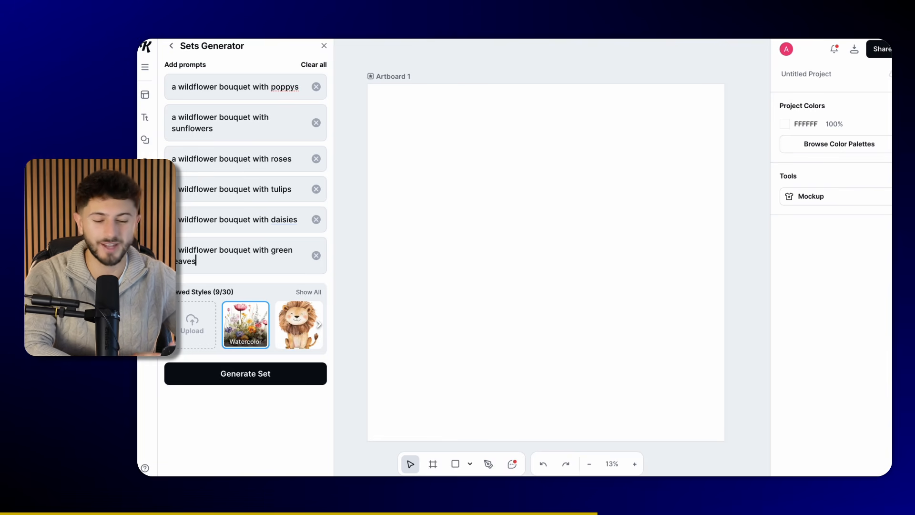
pyautogui.click(247, 376)
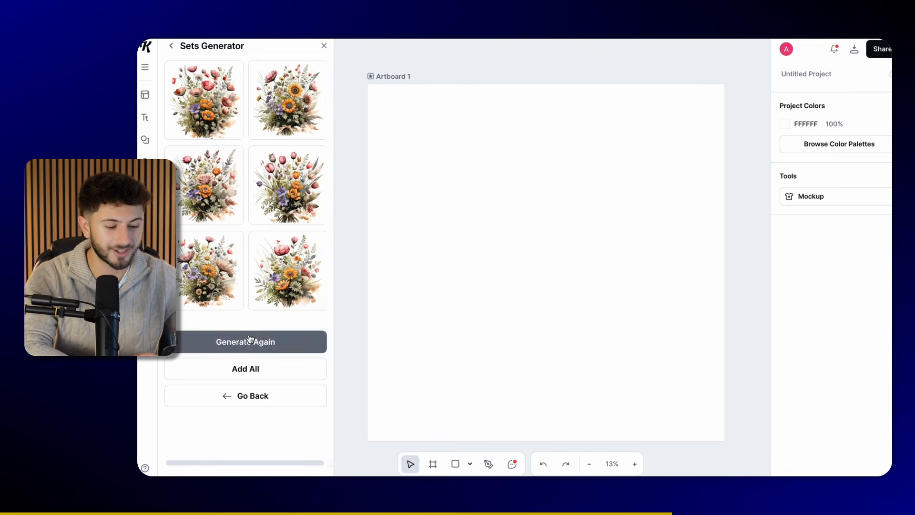
# - Place the generated poppy bouquet on Artboard 1 and scale it up to fill the artboard
pyautogui.click(204, 100)
pyautogui.moveTo(473, 264); pyautogui.dragTo(459, 171)
pyautogui.moveTo(527, 244); pyautogui.dragTo(702, 423)
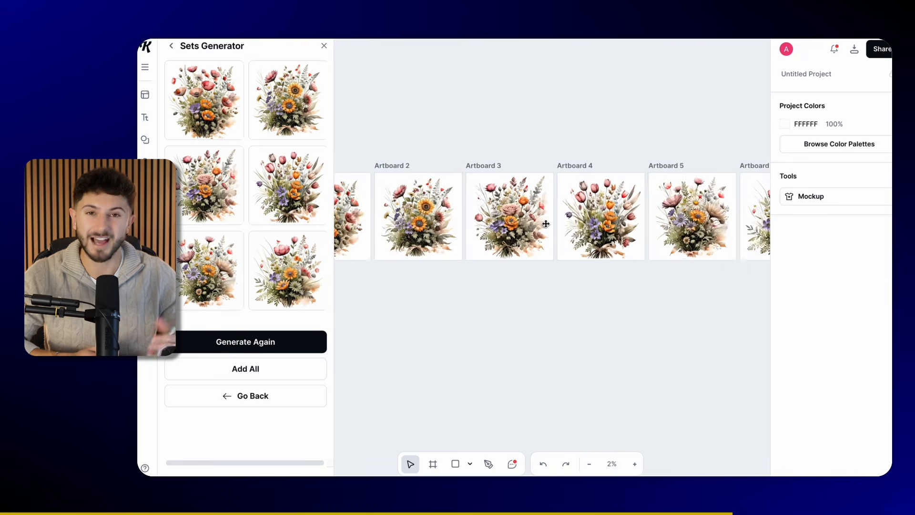
pyautogui.scroll(5, 462, 256)
pyautogui.hscroll(-10, 463, 256)
pyautogui.scroll(-5, 462, 256)
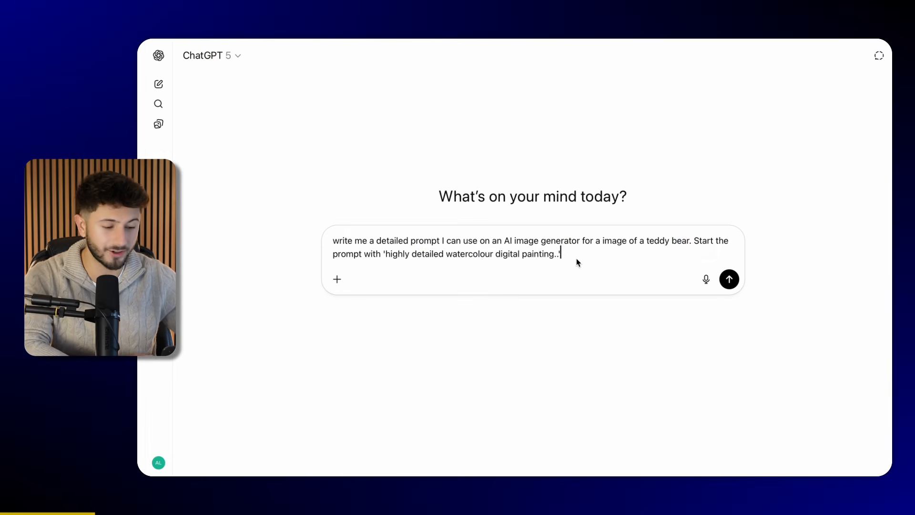
# - Switch to ChatGPT and request a detailed AI image prompt of a teddy bear starting with 'highly detailed watercolour digital painting..'
pyautogui.press('Return')
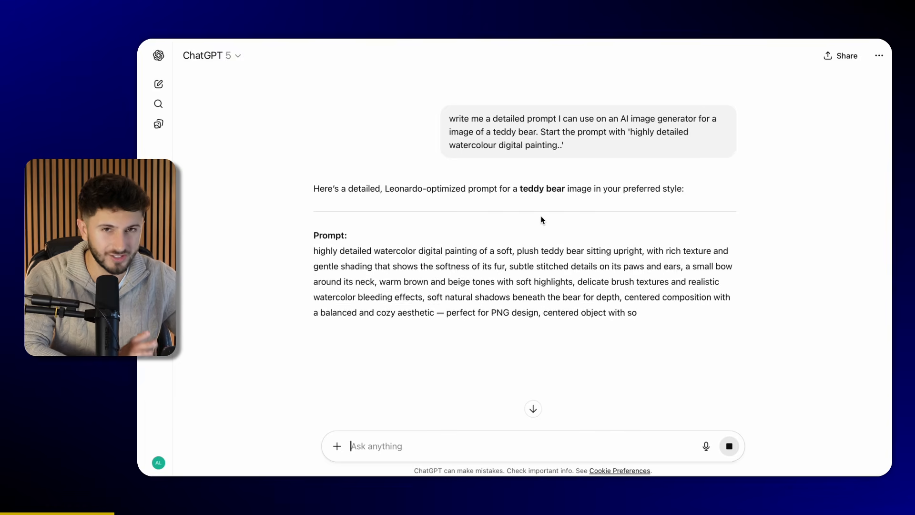
pyautogui.scroll(-3, 542, 293)
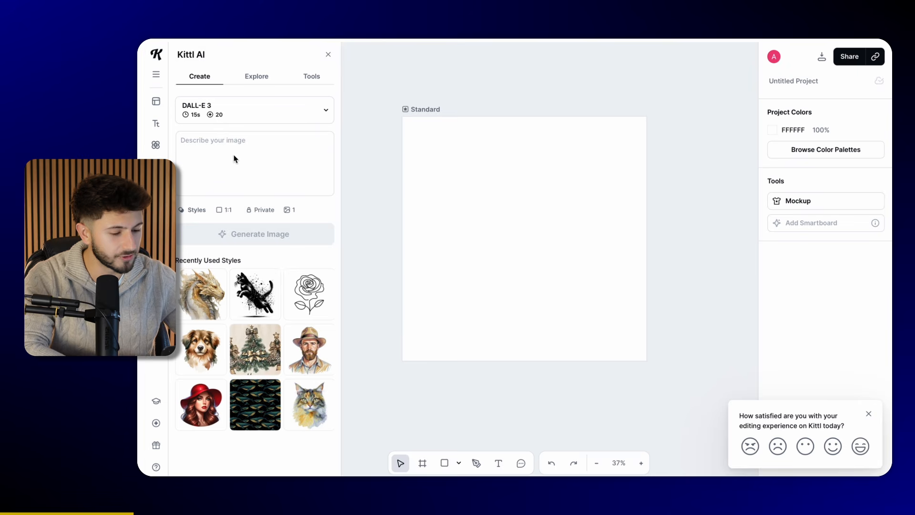
# - Switch to Kittl AI, paste the teddy bear prompt as the image description and generate one image with DALL-E 3
pyautogui.click(225, 152)
pyautogui.hotkey('ctrl', 'v')
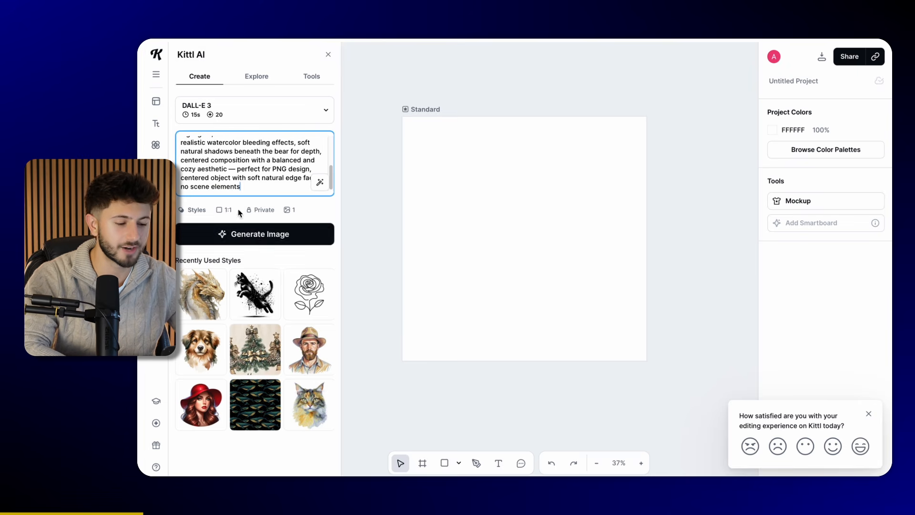
pyautogui.click(262, 234)
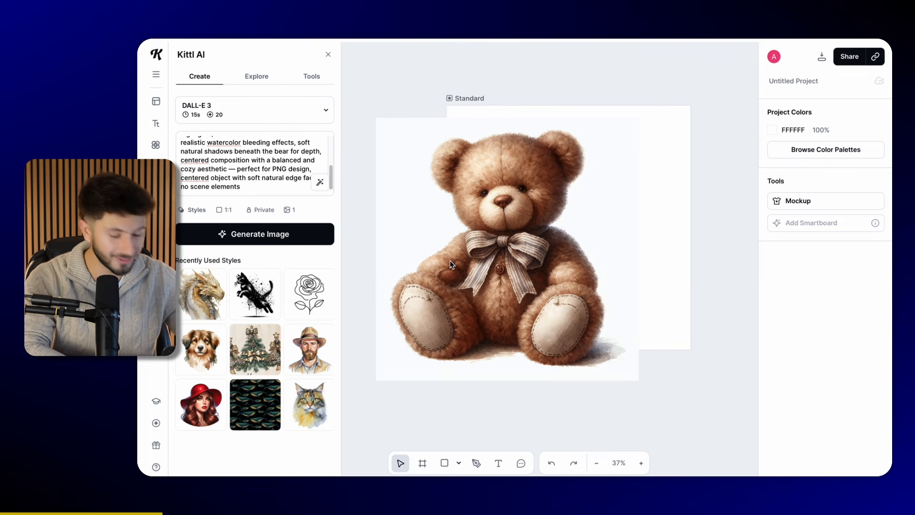
# - Scale the teddy bear image down and center it on the Standard artboard
pyautogui.click(461, 272)
pyautogui.moveTo(376, 381); pyautogui.dragTo(462, 296)
pyautogui.moveTo(551, 248); pyautogui.dragTo(546, 242)
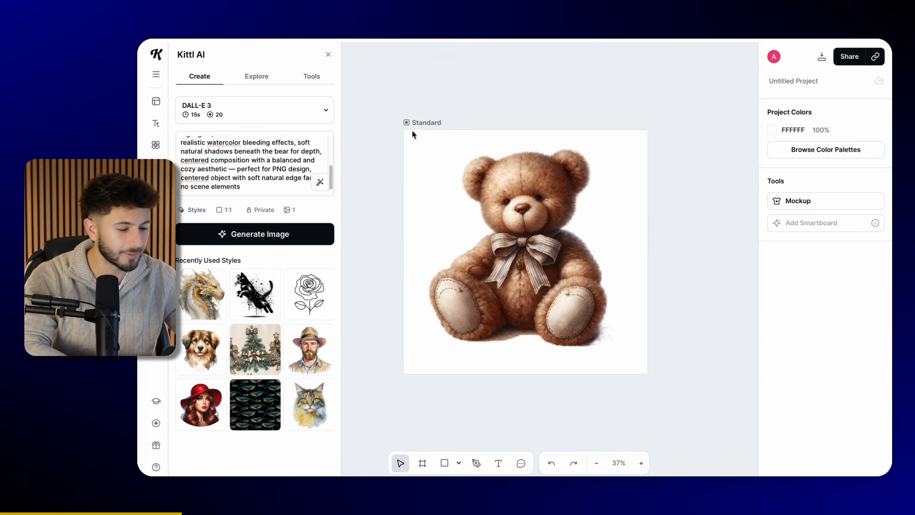
# - Branch Smartboard variations off the teddy bear artboard, dressing the bear in blue, yellow and red coats and adding a brown hat
pyautogui.click(431, 125)
pyautogui.click(460, 90)
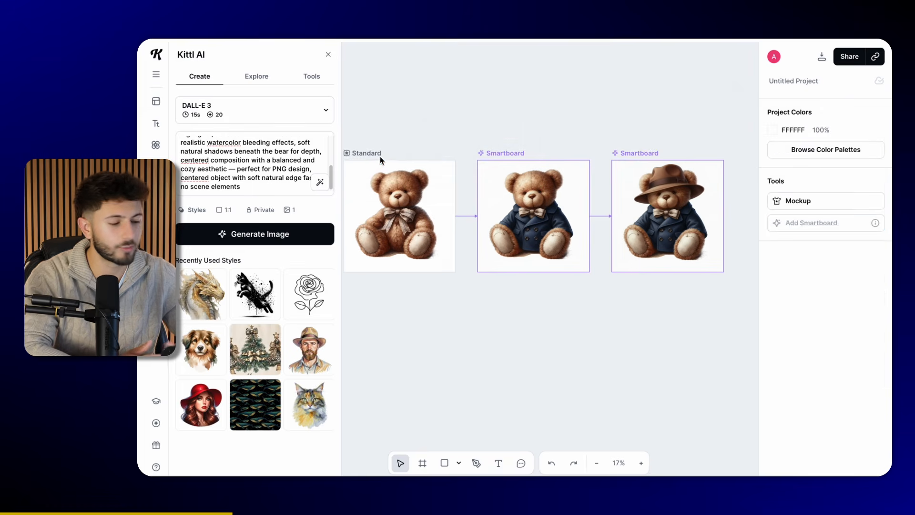
pyautogui.click(374, 152)
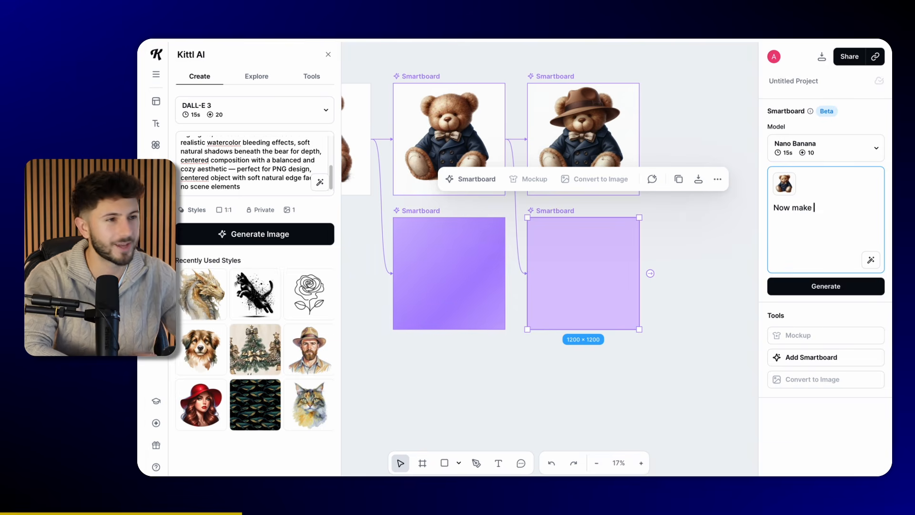
pyautogui.write('the coat bl')
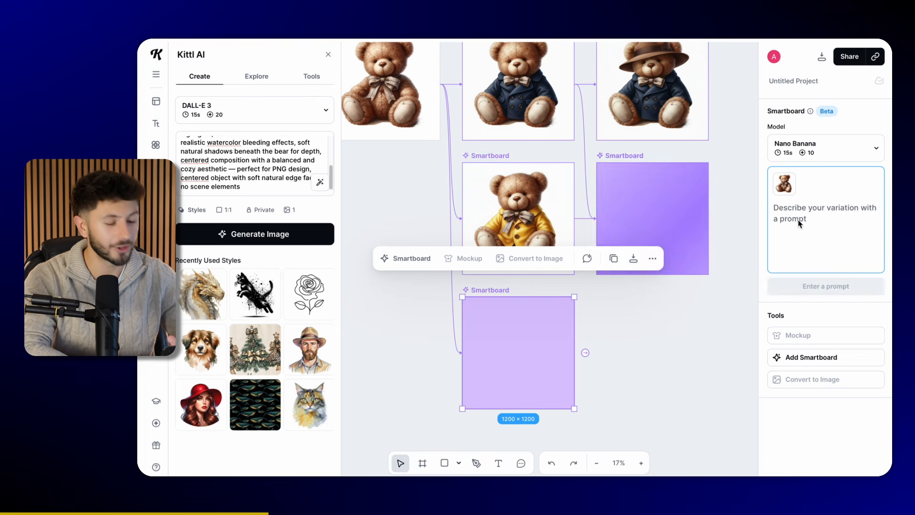
# - Generate a Smartboard variation of the original bear with the prompt "keep the style the same but now add a bow tie to the bear"
pyautogui.write('keep the sty')
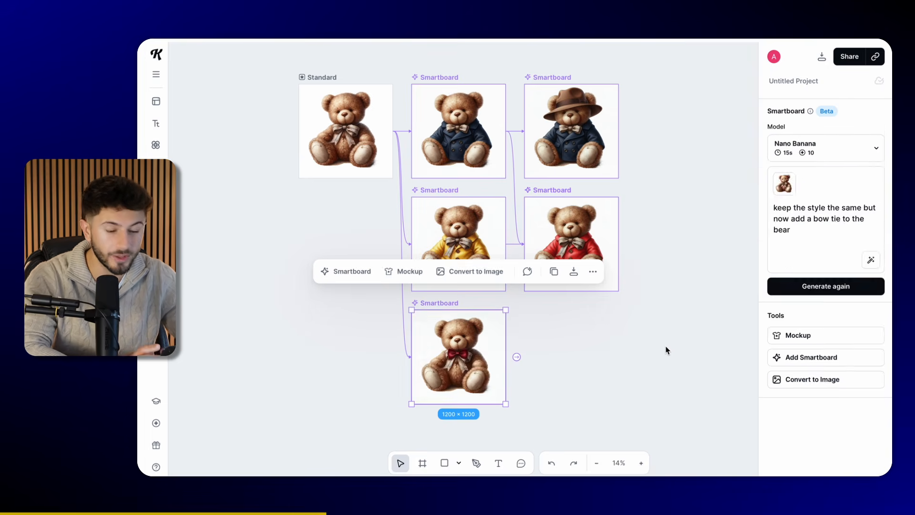
pyautogui.click(643, 359)
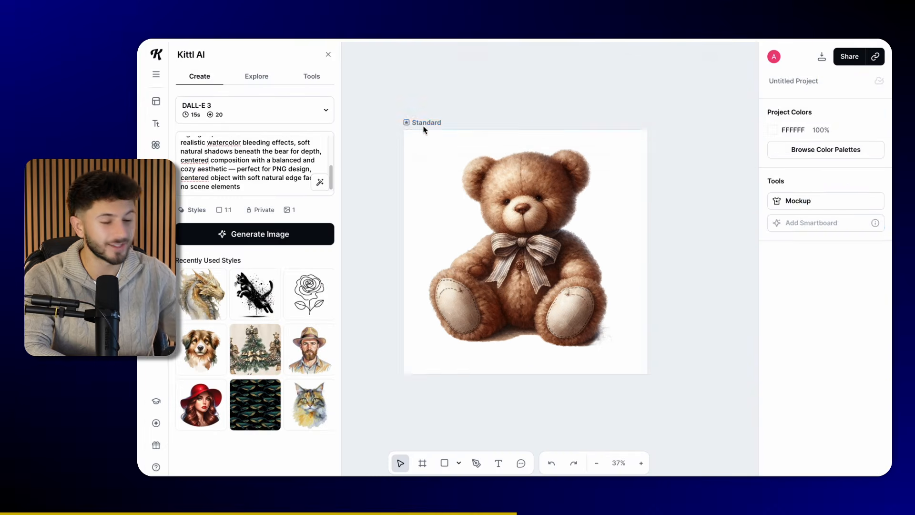
# - Add Smartboards branching from the Standard teddy bear artboard and enter a variation prompt starting with "Now make"
pyautogui.click(429, 123)
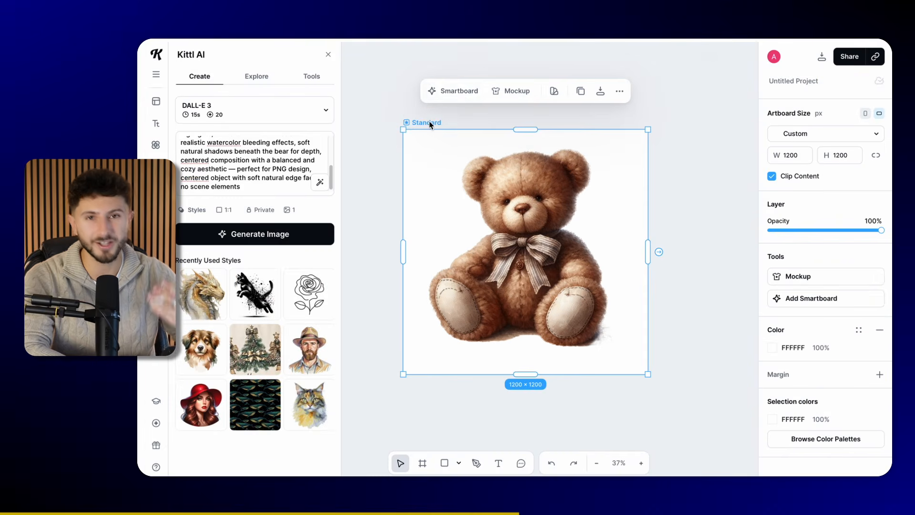
pyautogui.click(460, 93)
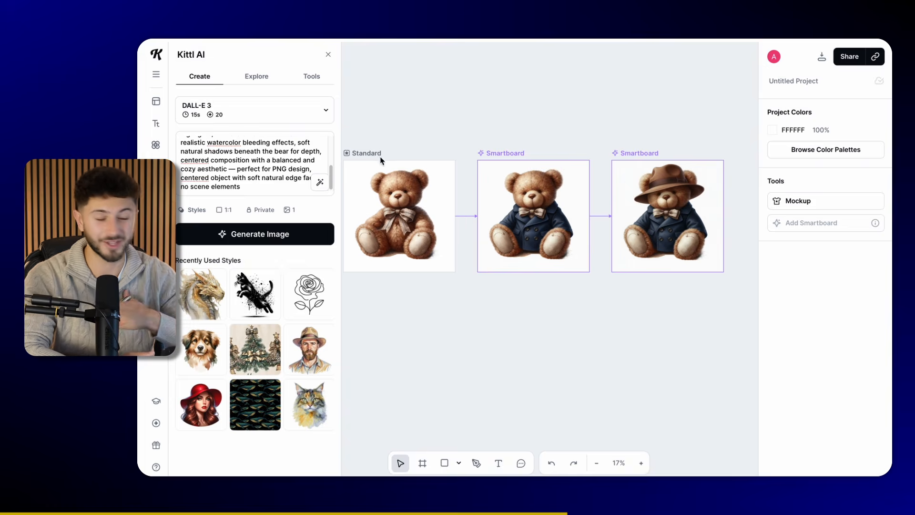
pyautogui.click(376, 154)
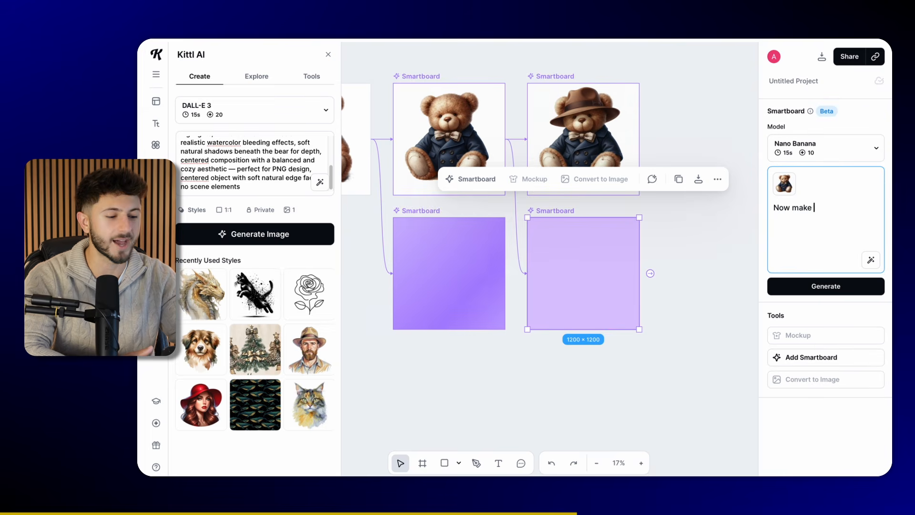
pyautogui.write('blu')
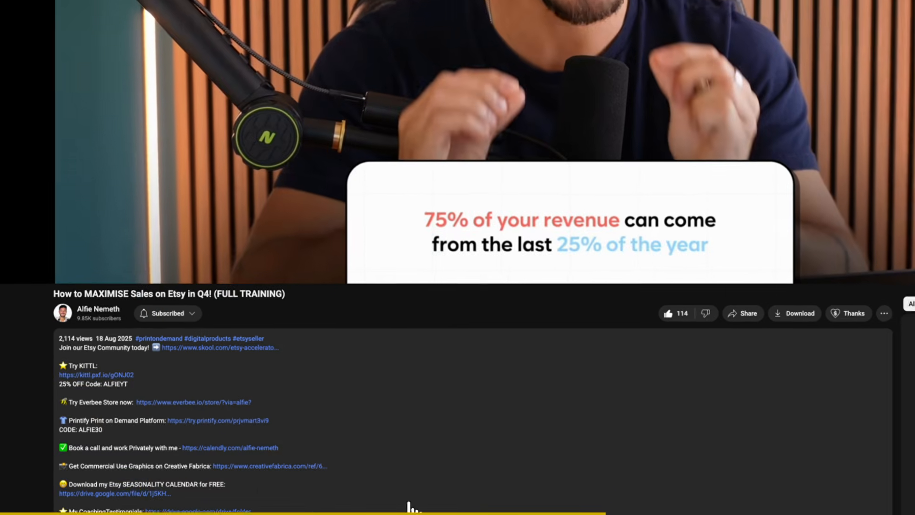
# - Switch to the Get Kittl Pro checkout and apply the discount code ALFIEYT
pyautogui.write('ALFIEYT')
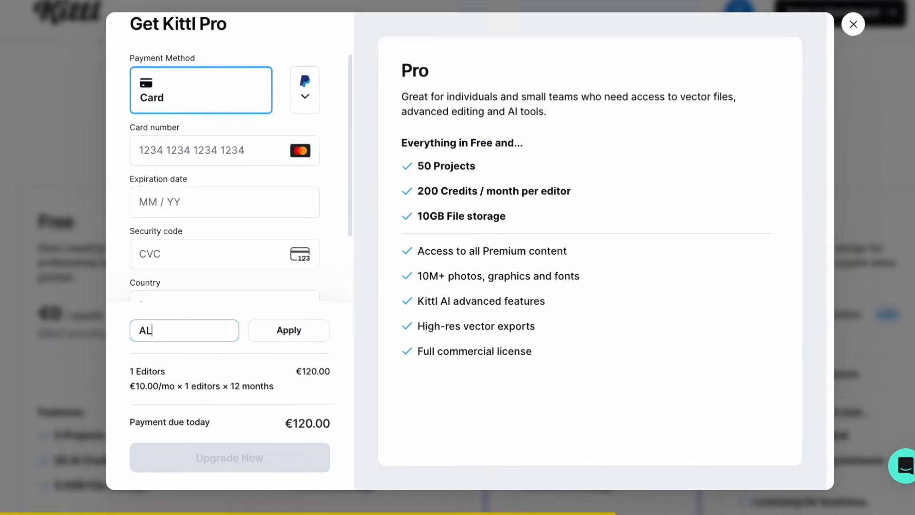
pyautogui.click(342, 308)
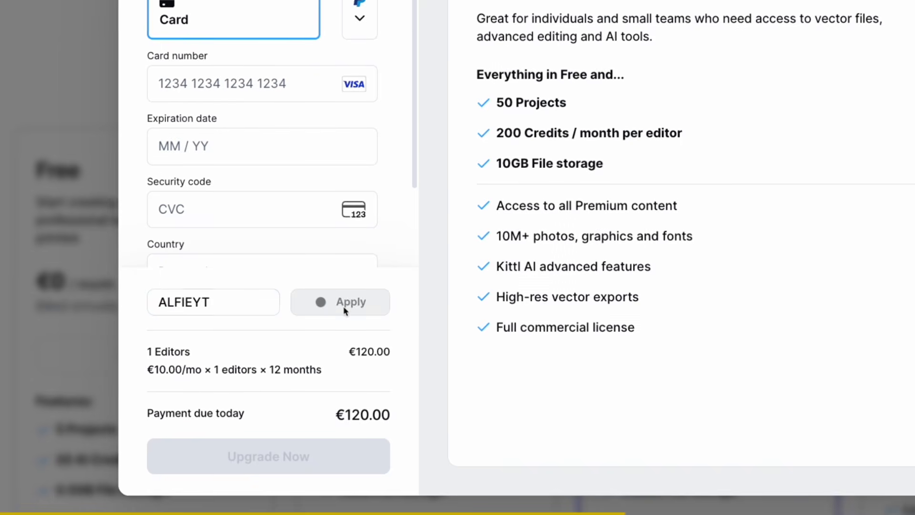